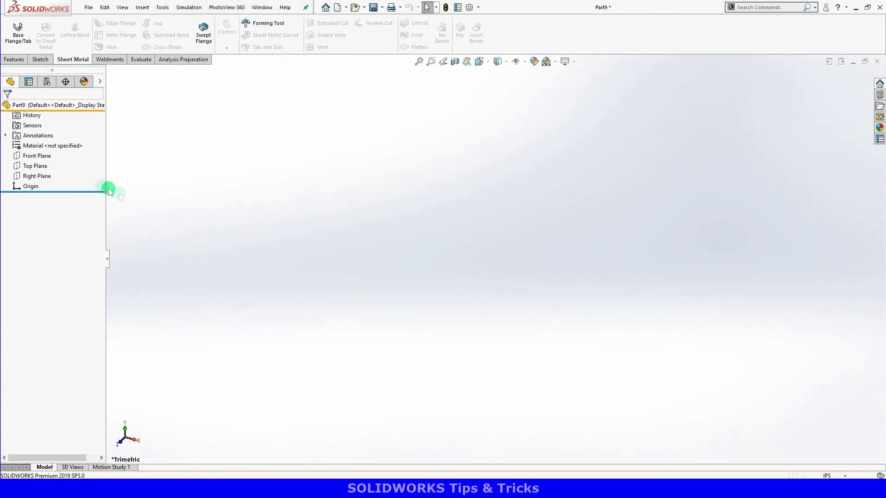
# Start a sketch on the Top Plane and draw a circle centred on the origin
pyautogui.rightClick(42, 167)
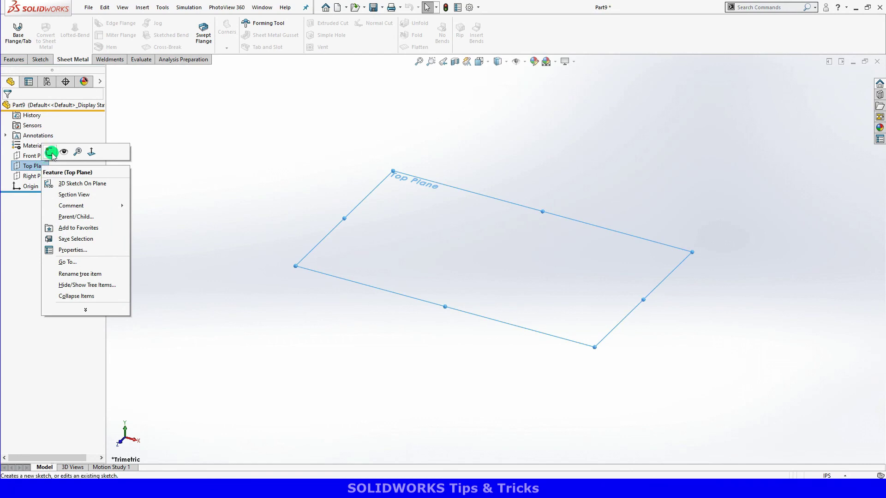
pyautogui.click(52, 154)
pyautogui.click(215, 220)
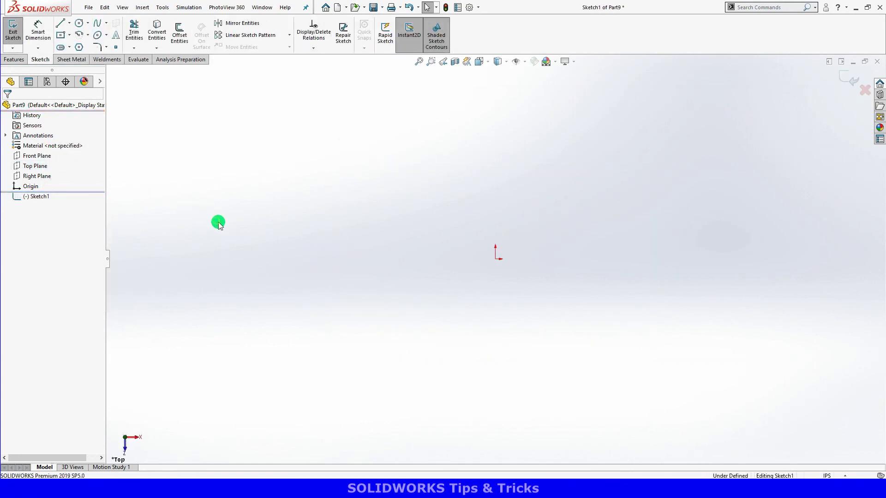
pyautogui.moveTo(241, 226)
pyautogui.mouseDown(button='right')
pyautogui.moveTo(251, 220)
pyautogui.moveTo(274, 230)
pyautogui.mouseUp(button='right')
pyautogui.moveTo(495, 258)
pyautogui.mouseDown()
pyautogui.moveTo(527, 313)
pyautogui.moveTo(539, 309)
pyautogui.mouseUp()
# Dimension the circle to a 12 in diameter and exit the sketch
pyautogui.moveTo(625, 273); pyautogui.dragTo(627, 231, button='right')
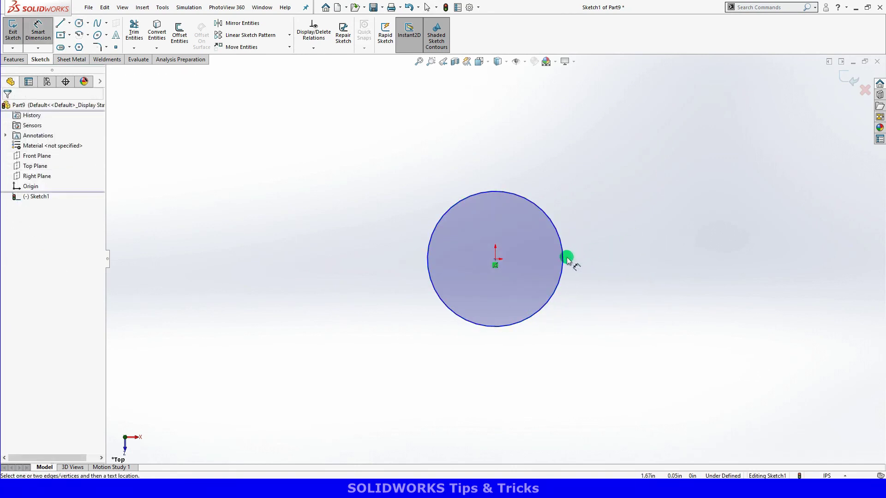
pyautogui.click(580, 261)
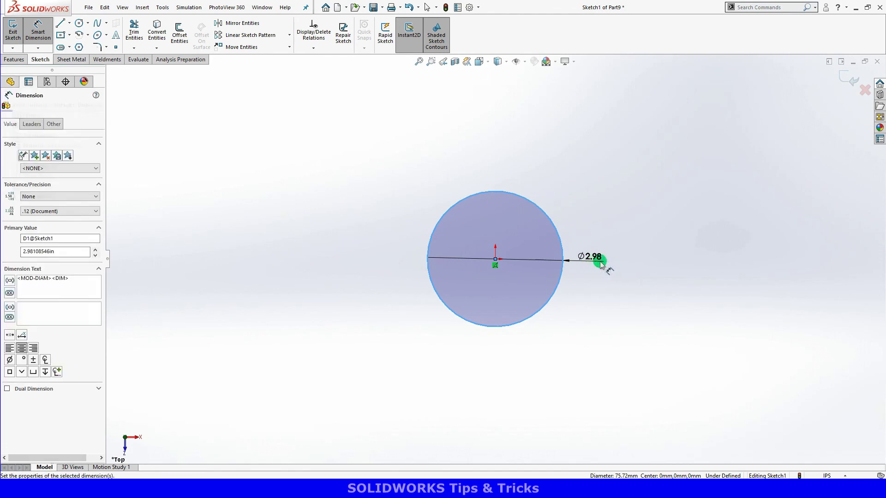
pyautogui.click(604, 267)
pyautogui.write('12')
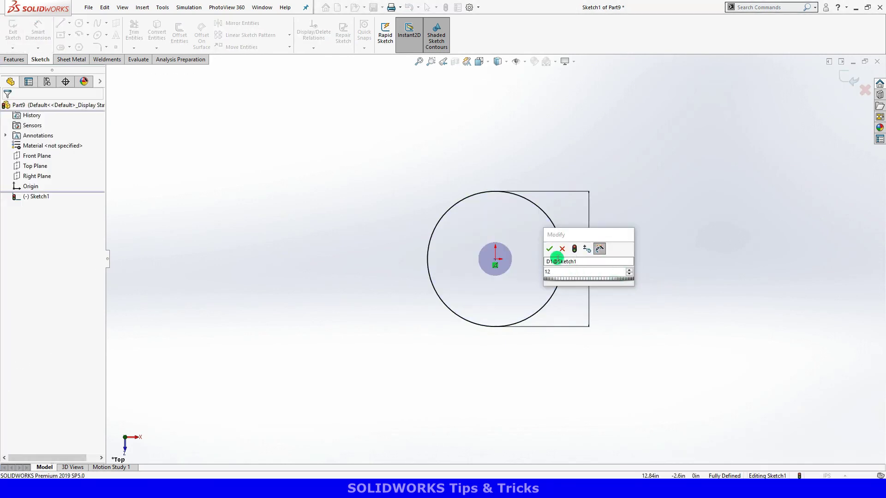
pyautogui.click(553, 253)
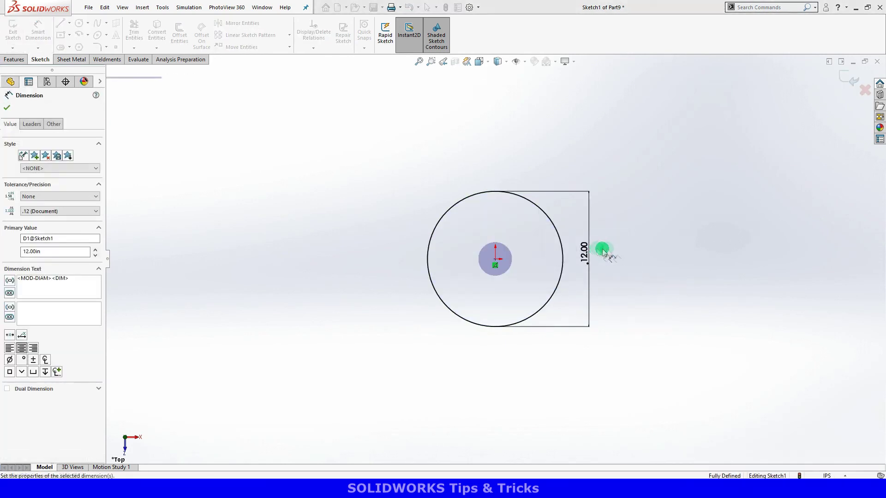
pyautogui.click(644, 236)
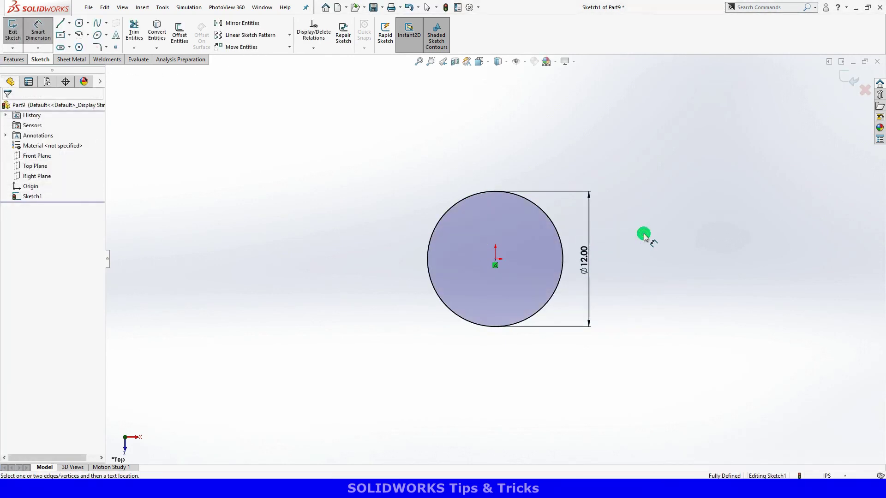
pyautogui.click(841, 77)
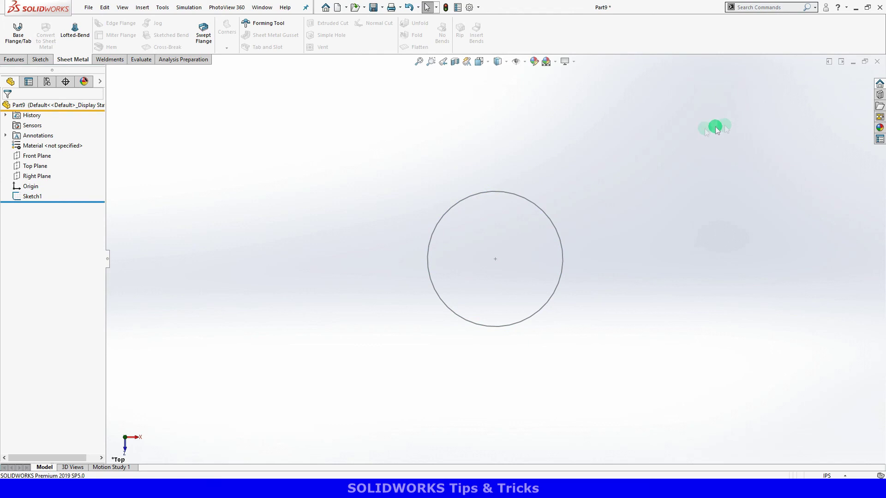
# Start a Helix/Spiral from the Insert > Curve menu based on the 12 in circle
pyautogui.click(143, 8)
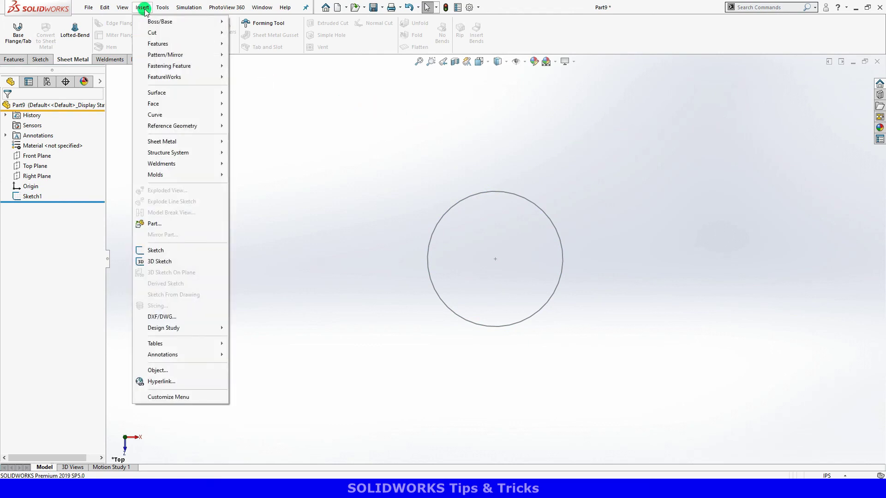
pyautogui.moveTo(164, 117)
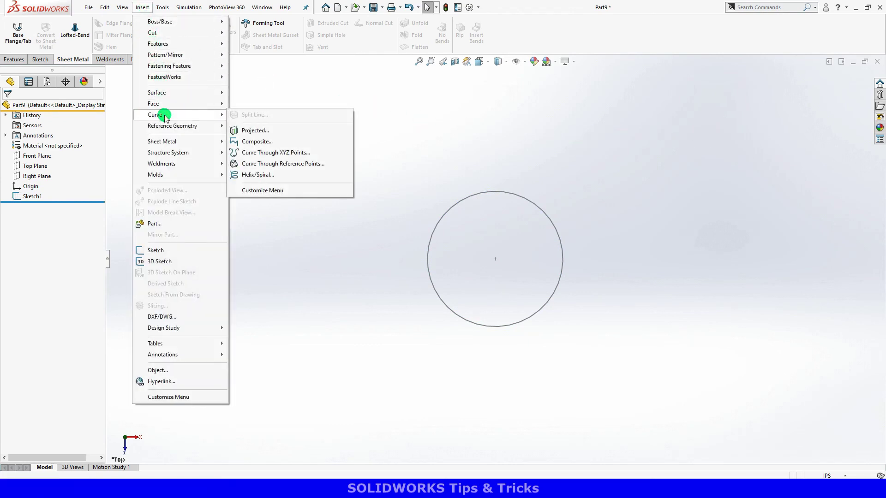
pyautogui.click(290, 175)
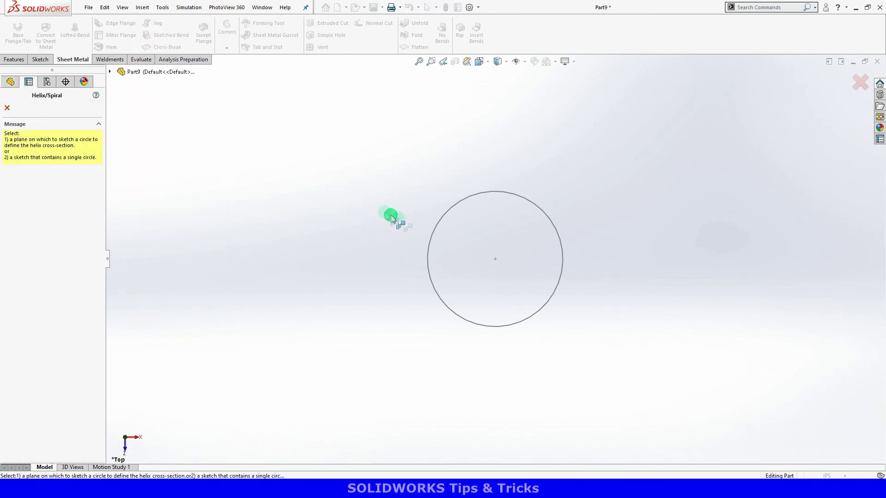
pyautogui.click(430, 235)
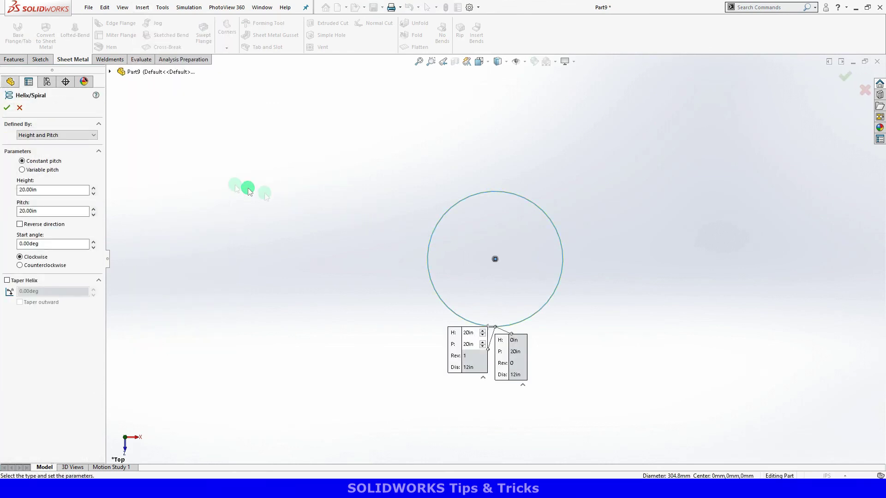
# Keep the Height and Pitch definition with 20 in height and 20 in pitch
pyautogui.click(60, 135)
pyautogui.click(44, 189)
pyautogui.doubleClick(45, 189)
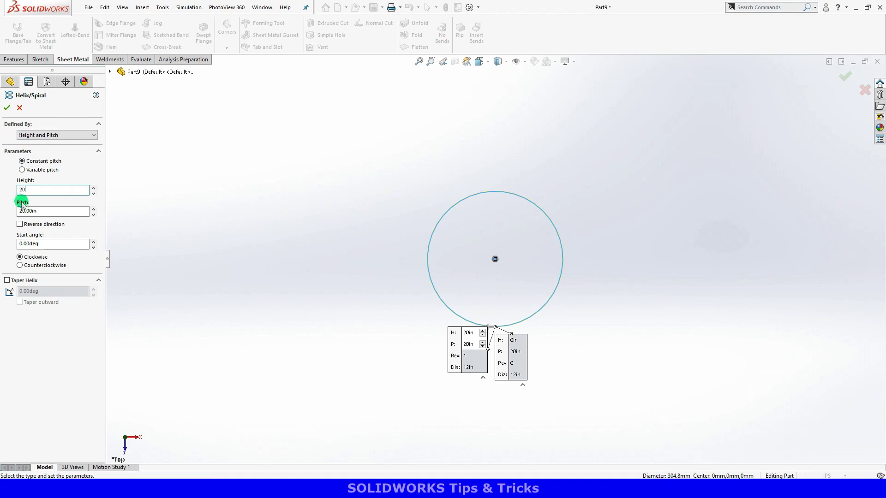
pyautogui.moveTo(29, 211); pyautogui.dragTo(15, 210)
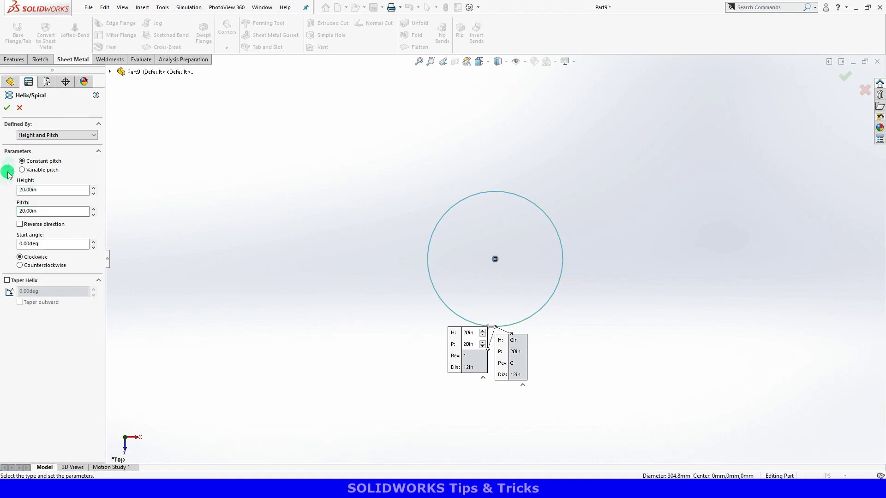
# Accept the first helix, then draw a larger circle at the origin on the Top Plane
pyautogui.click(7, 111)
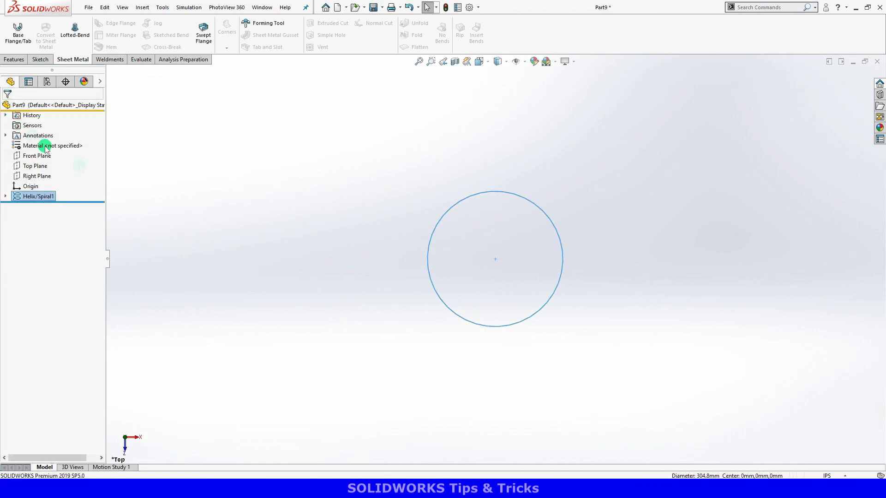
pyautogui.click(200, 217)
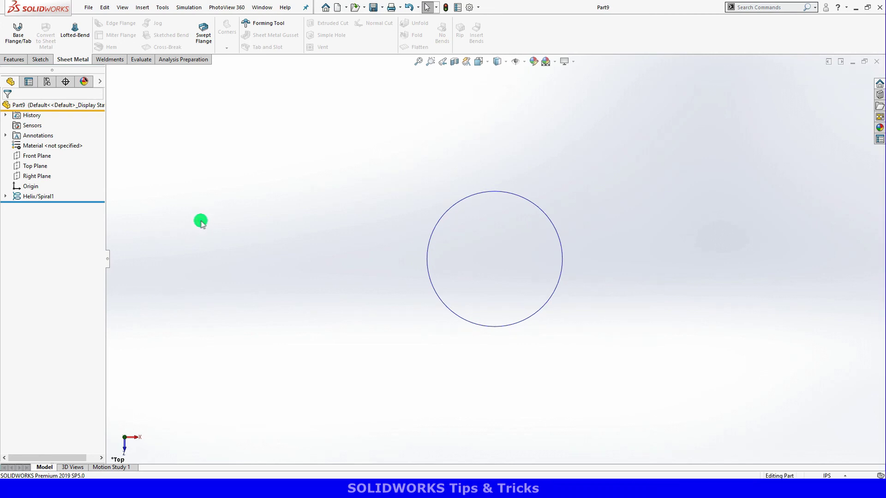
pyautogui.click(34, 167)
pyautogui.click(40, 150)
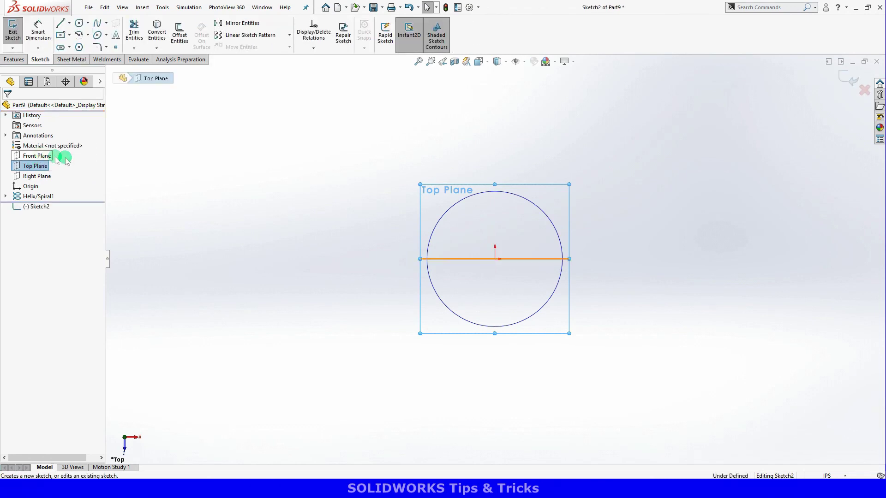
pyautogui.click(205, 178)
pyautogui.moveTo(213, 181); pyautogui.dragTo(253, 180, button='right')
pyautogui.moveTo(495, 258); pyautogui.dragTo(558, 336)
# Dimension the outer circle to a 30 in diameter and exit Sketch2
pyautogui.moveTo(651, 273); pyautogui.dragTo(639, 241, button='right')
pyautogui.click(618, 264)
pyautogui.click(676, 282)
pyautogui.write('30')
pyautogui.press('Return')
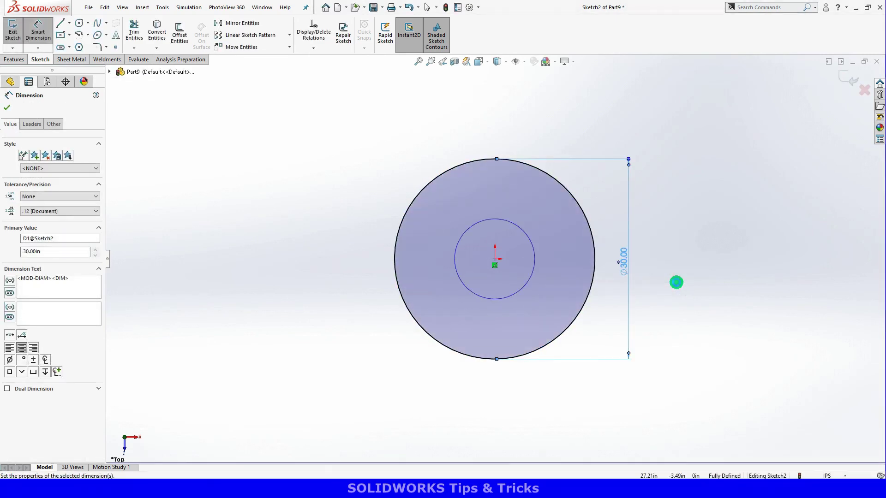
pyautogui.click(841, 78)
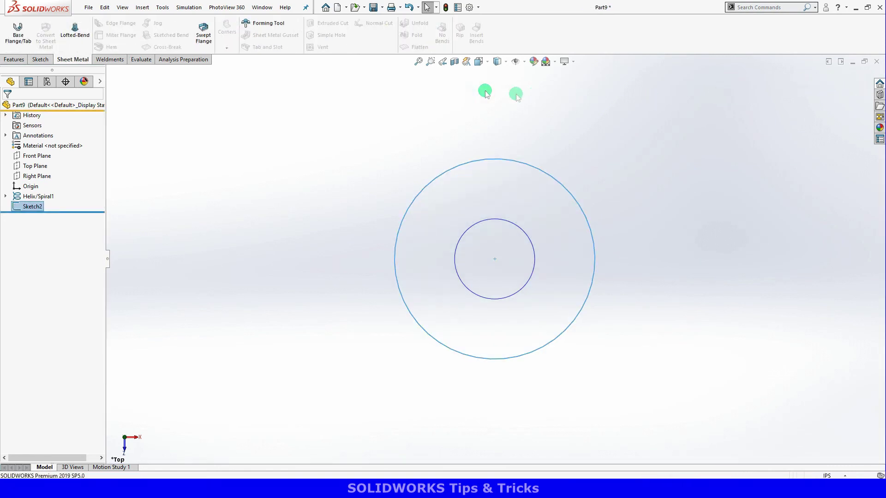
# Create a 20 in high, 20 in pitch helix on the 30 in circle, viewed isometrically
pyautogui.click(147, 8)
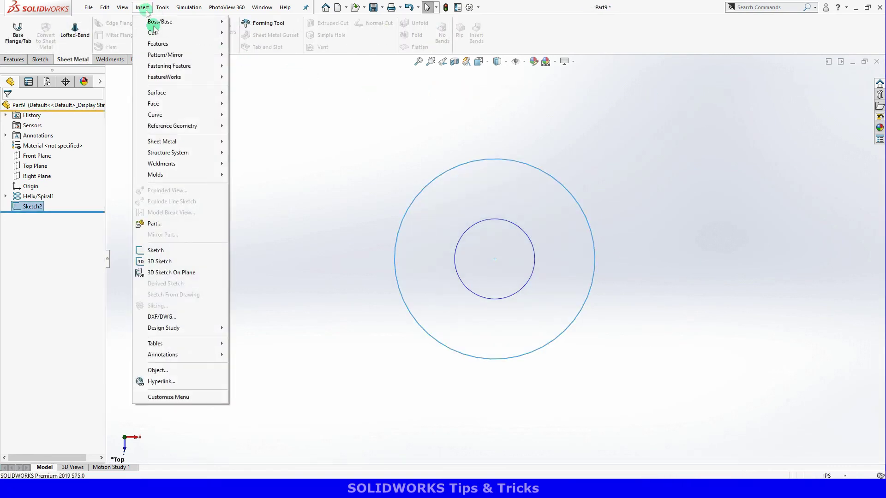
pyautogui.moveTo(170, 116)
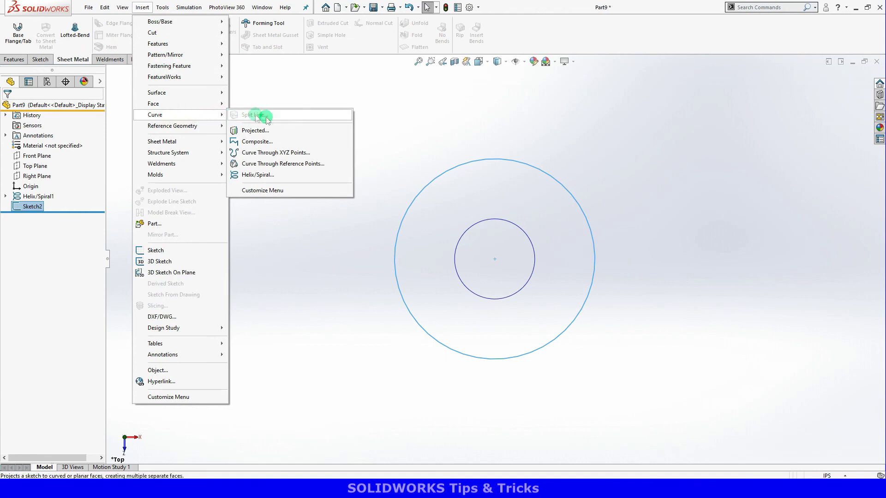
pyautogui.click(294, 176)
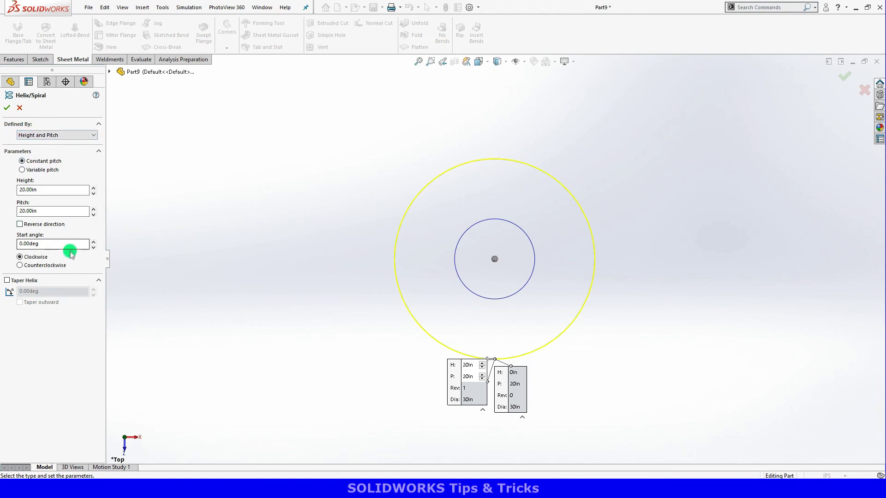
pyautogui.click(7, 110)
pyautogui.click(146, 138)
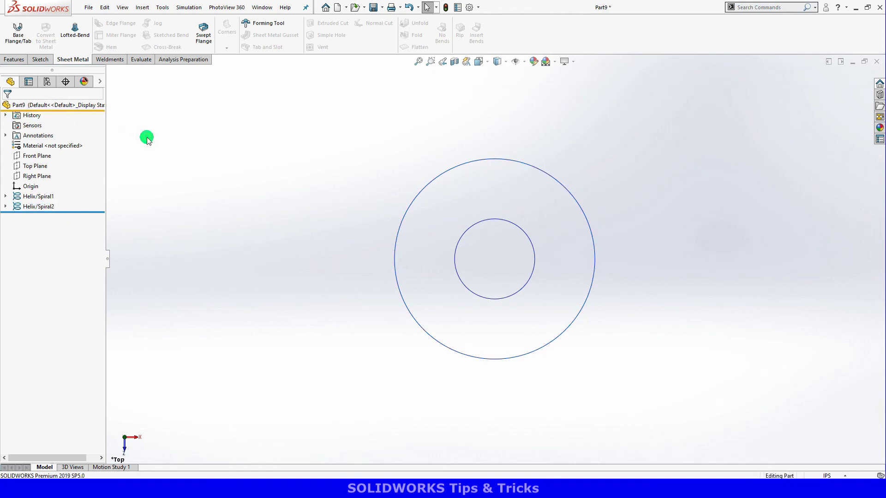
pyautogui.hotkey('ctrl', '7')
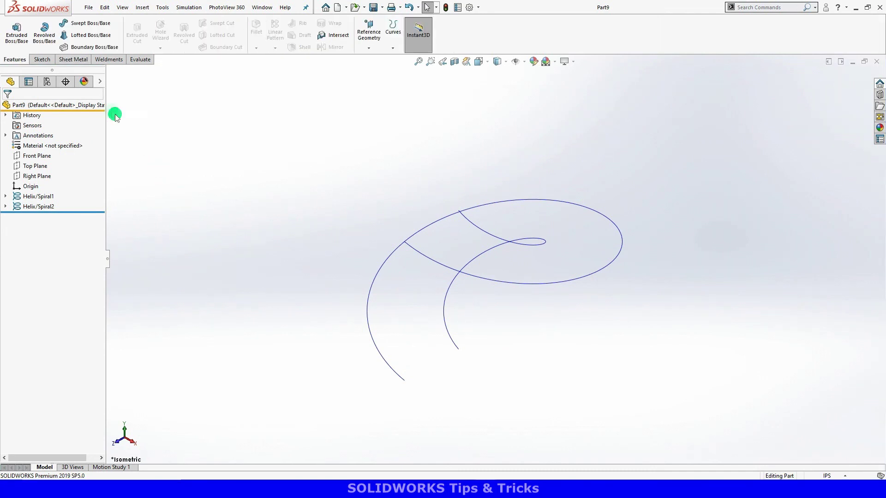
# Convert the outer helix into sketch geometry in a new 3D sketch and exit it
pyautogui.click(13, 48)
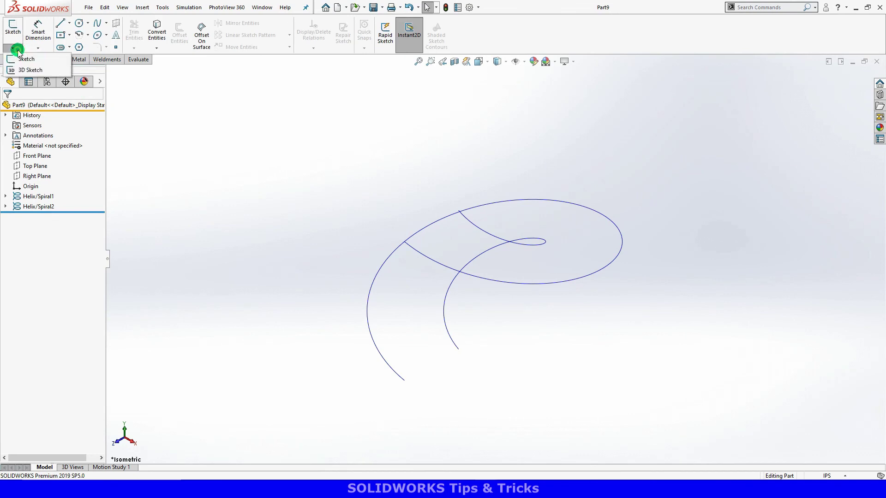
pyautogui.click(51, 71)
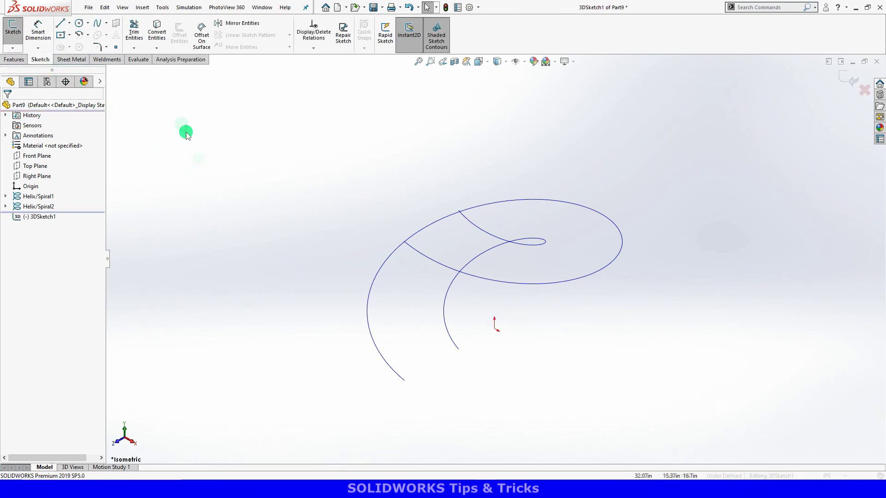
pyautogui.click(156, 34)
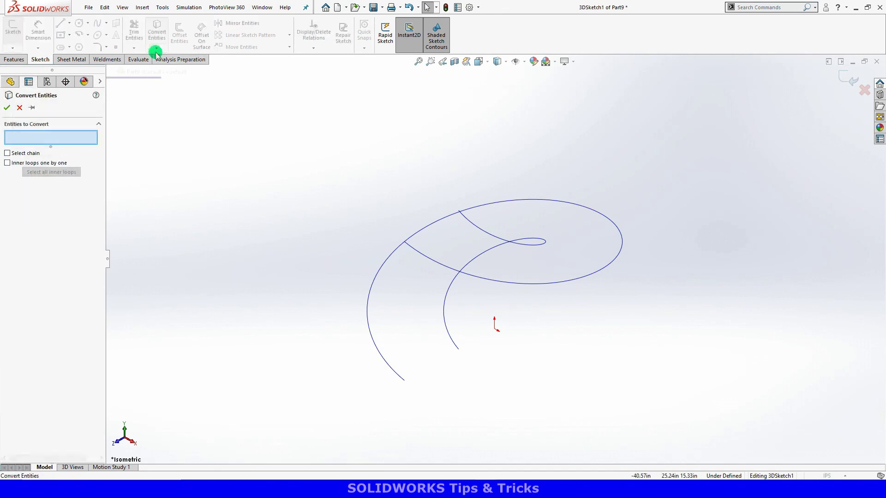
pyautogui.click(384, 261)
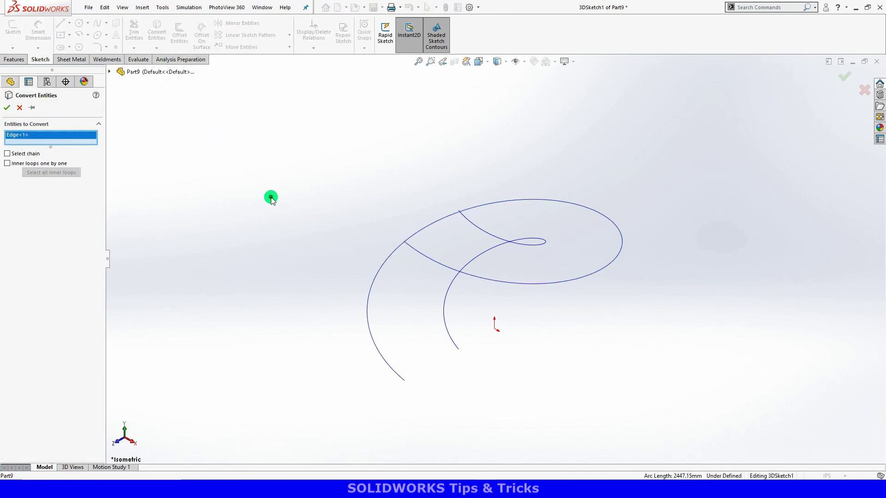
pyautogui.rightClick(269, 197)
pyautogui.click(299, 262)
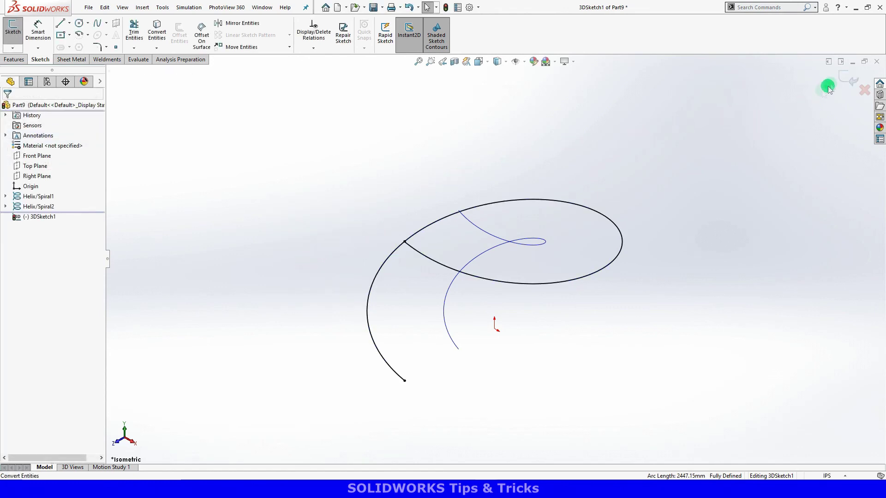
pyautogui.click(842, 77)
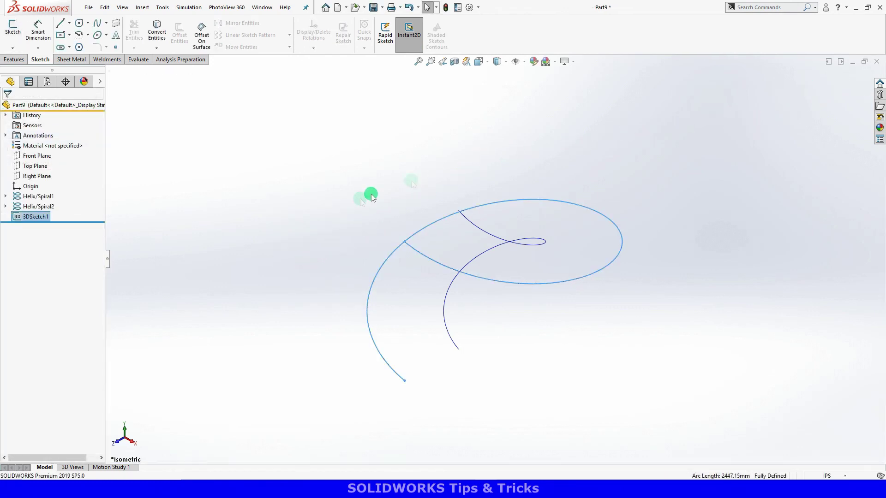
# Convert the inner helix into sketch geometry in a second 3D sketch and exit it
pyautogui.click(15, 48)
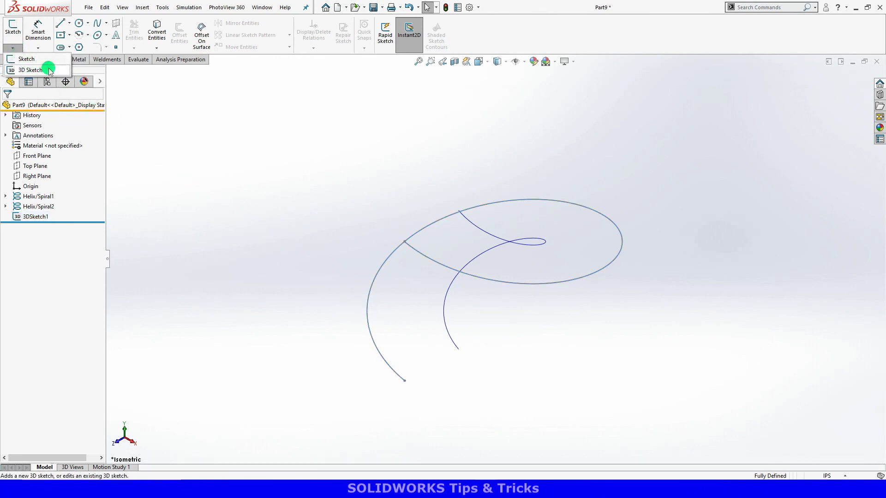
pyautogui.click(30, 70)
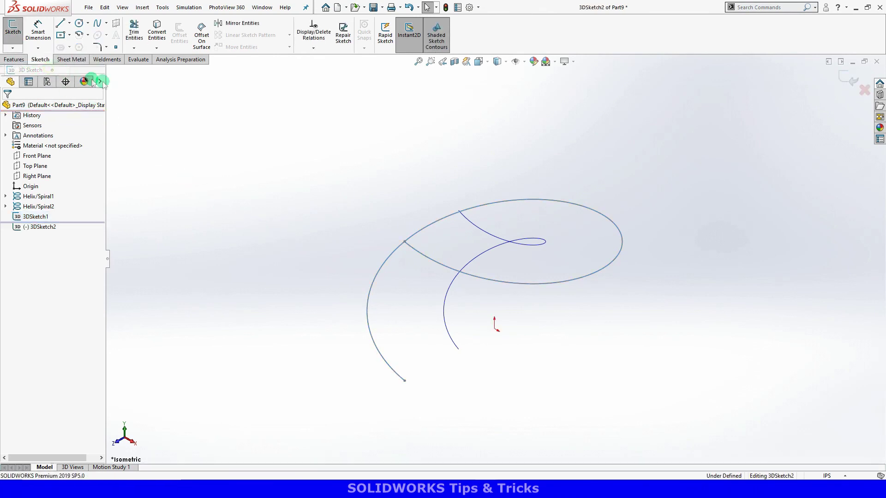
pyautogui.click(157, 32)
pyautogui.click(450, 293)
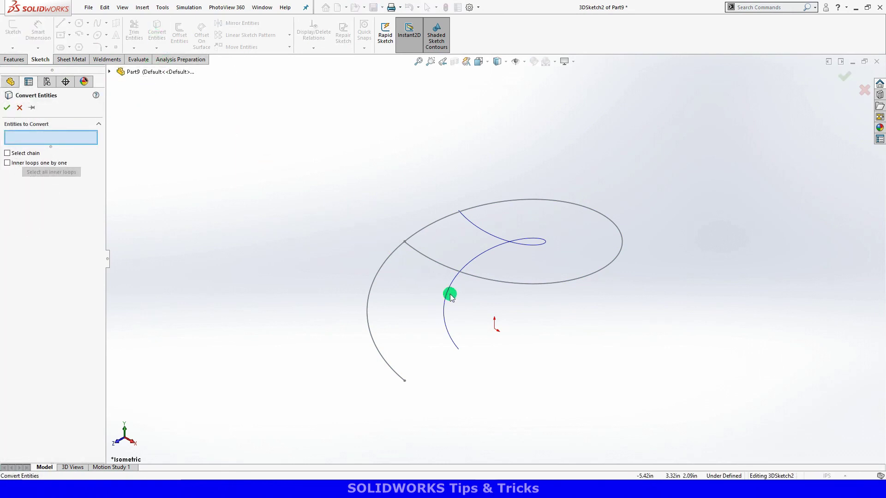
pyautogui.rightClick(302, 214)
pyautogui.click(318, 279)
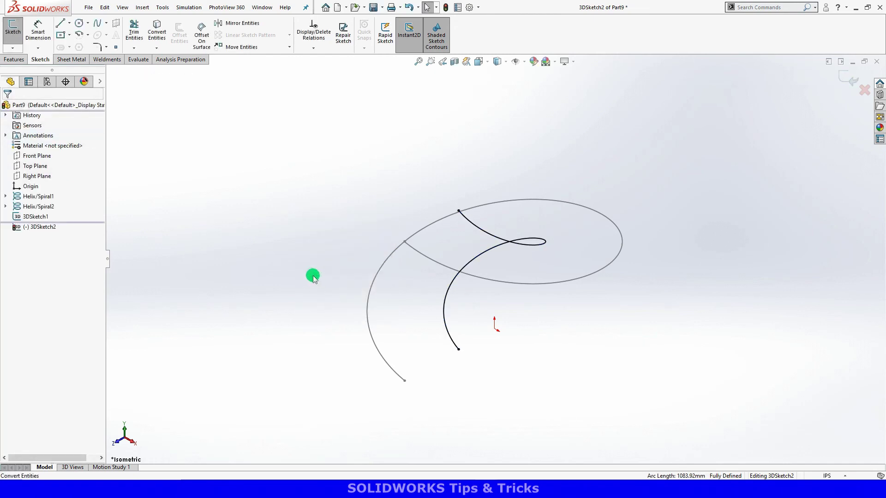
pyautogui.click(842, 79)
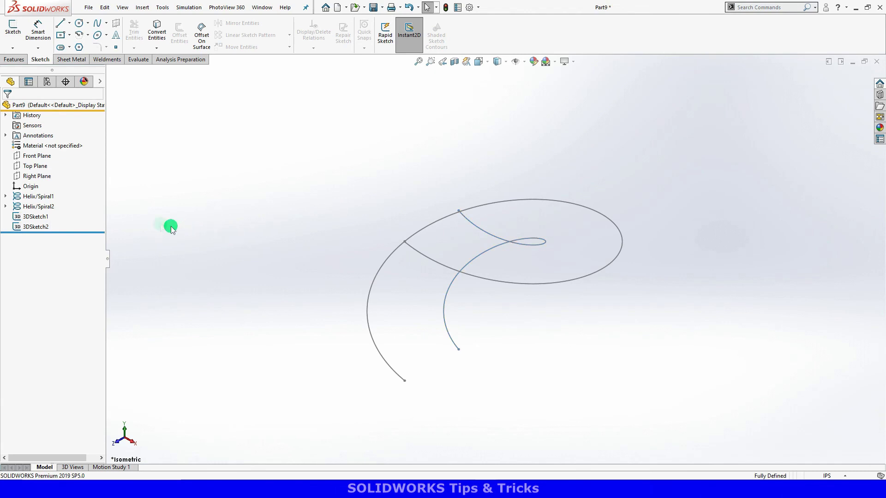
# Select 3DSketch1 and 3DSketch2 in the tree to check which helix each holds
pyautogui.click(44, 217)
pyautogui.click(46, 227)
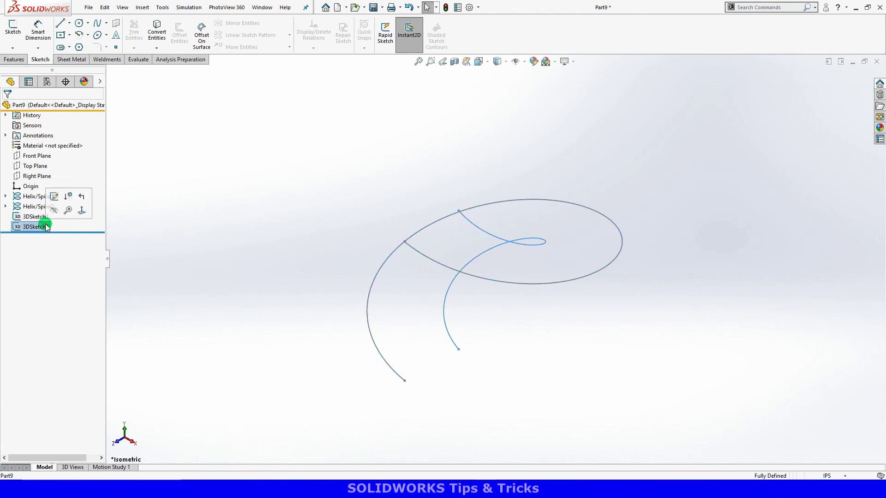
pyautogui.click(198, 220)
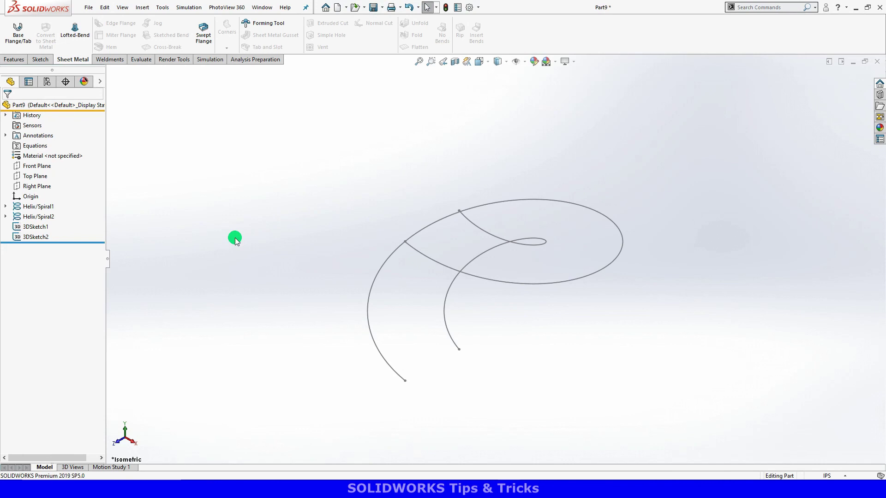
# Create a 0.50 in thick Lofted-Bend between the outer and inner helix 3D sketches
pyautogui.click(72, 27)
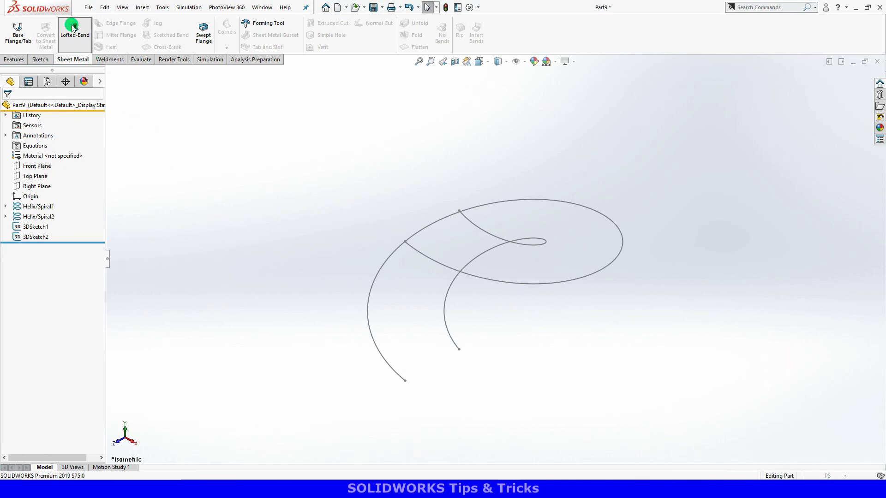
pyautogui.click(386, 258)
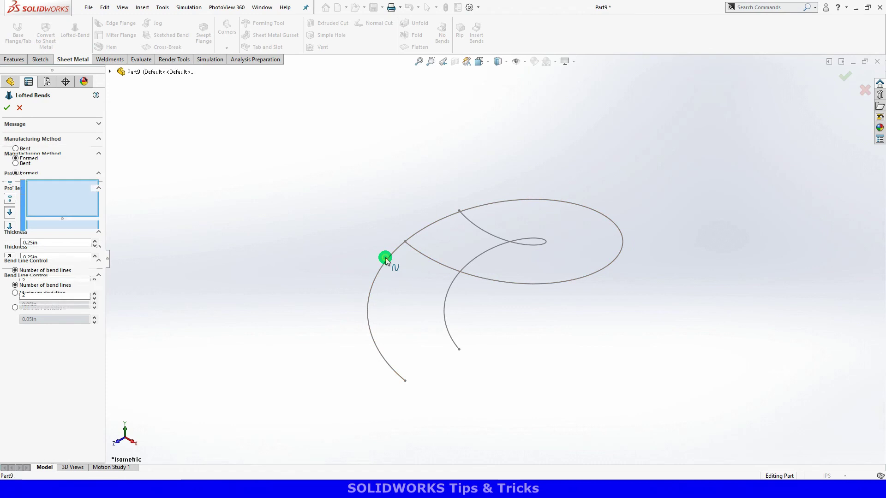
pyautogui.click(449, 292)
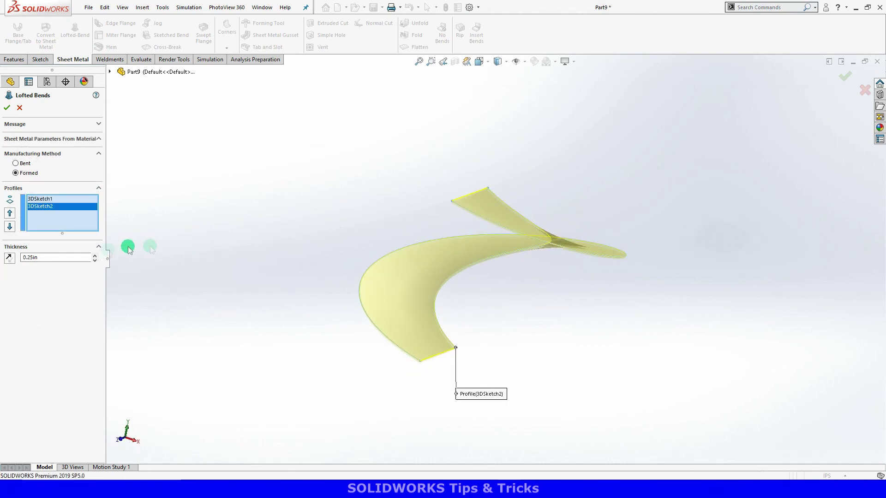
pyautogui.doubleClick(42, 257)
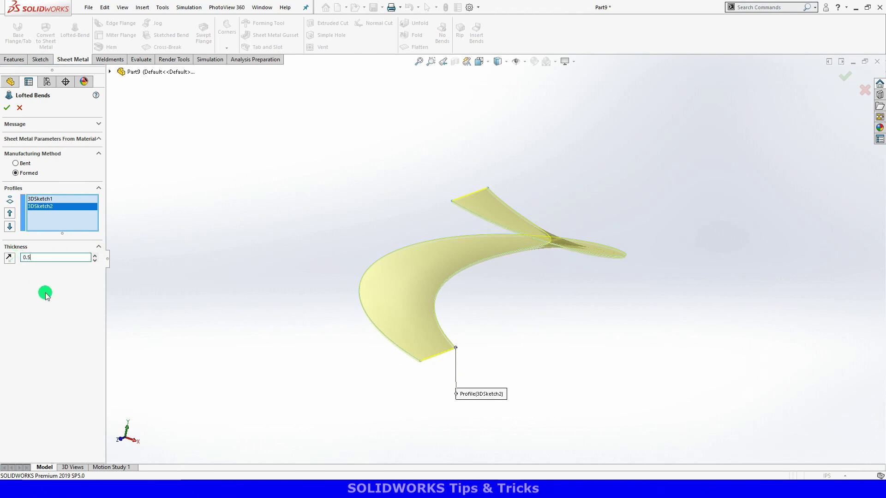
pyautogui.press('Return')
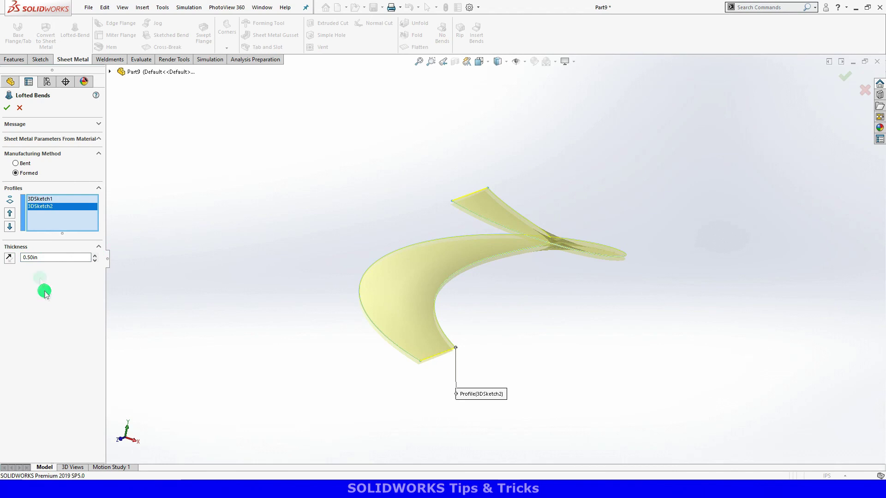
pyautogui.click(7, 108)
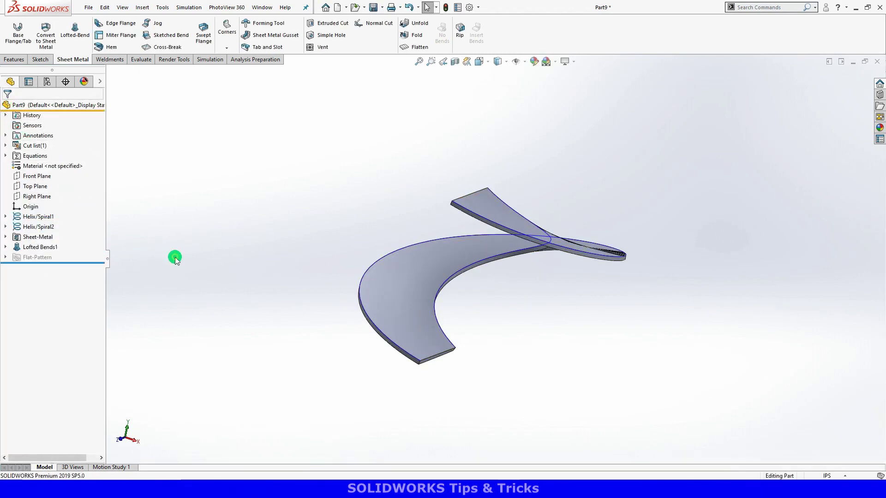
pyautogui.moveTo(191, 245); pyautogui.dragTo(182, 290, button='middle')
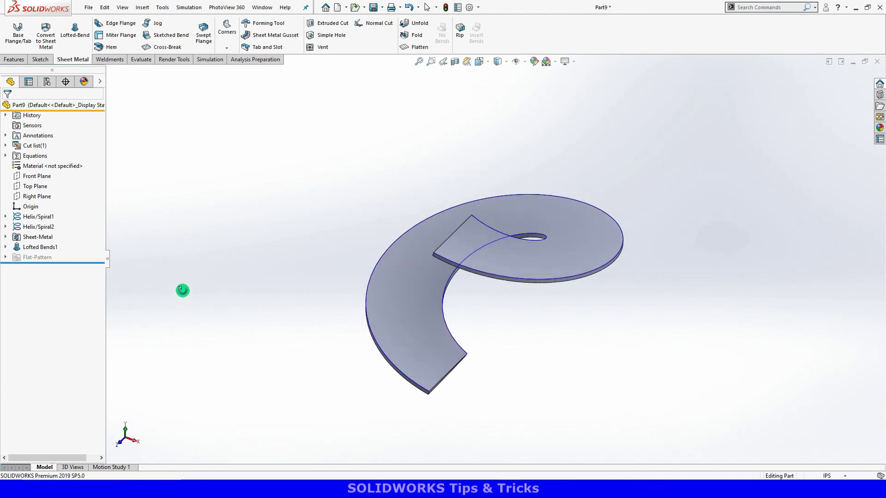
# Expand the Flat-Pattern folder and unsuppress Flat-Pattern2
pyautogui.click(5, 257)
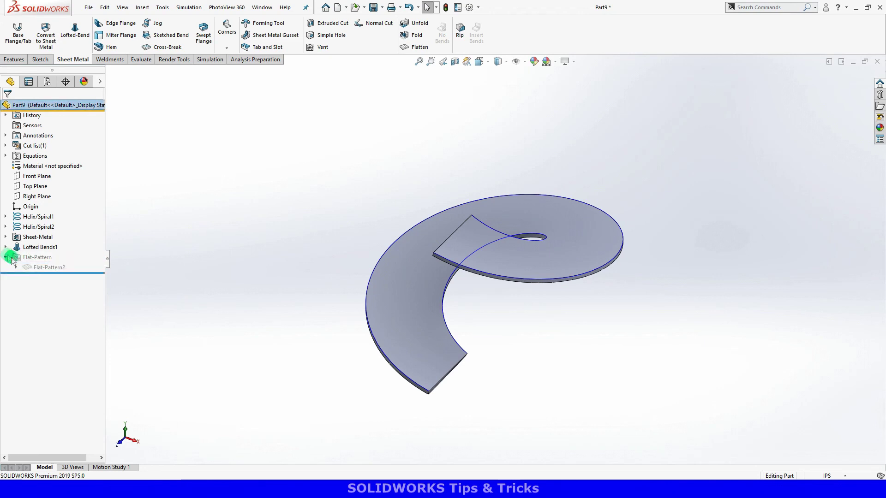
pyautogui.rightClick(54, 271)
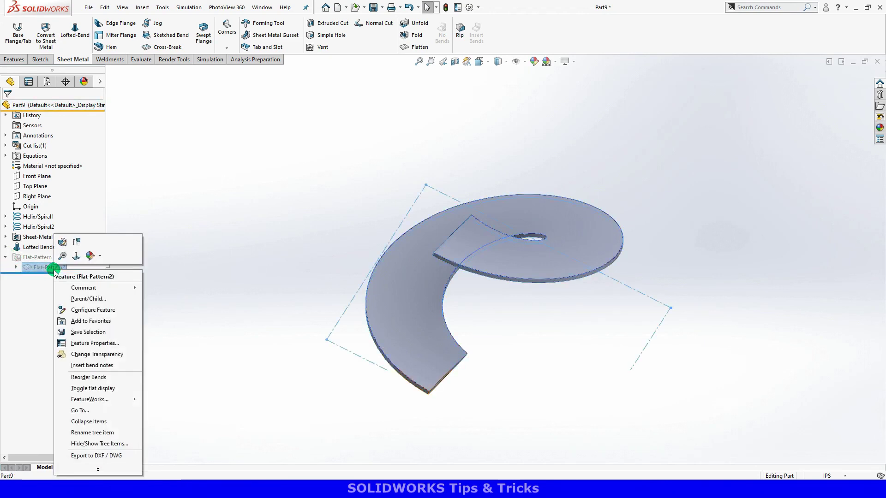
pyautogui.click(75, 244)
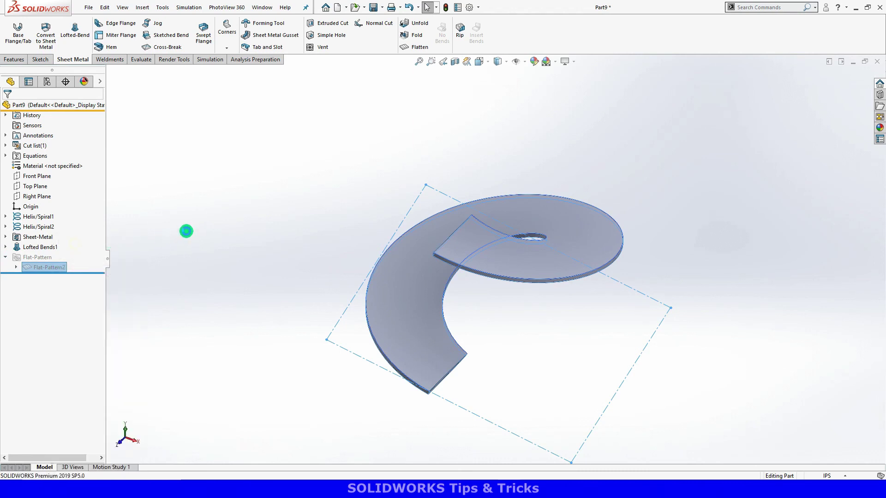